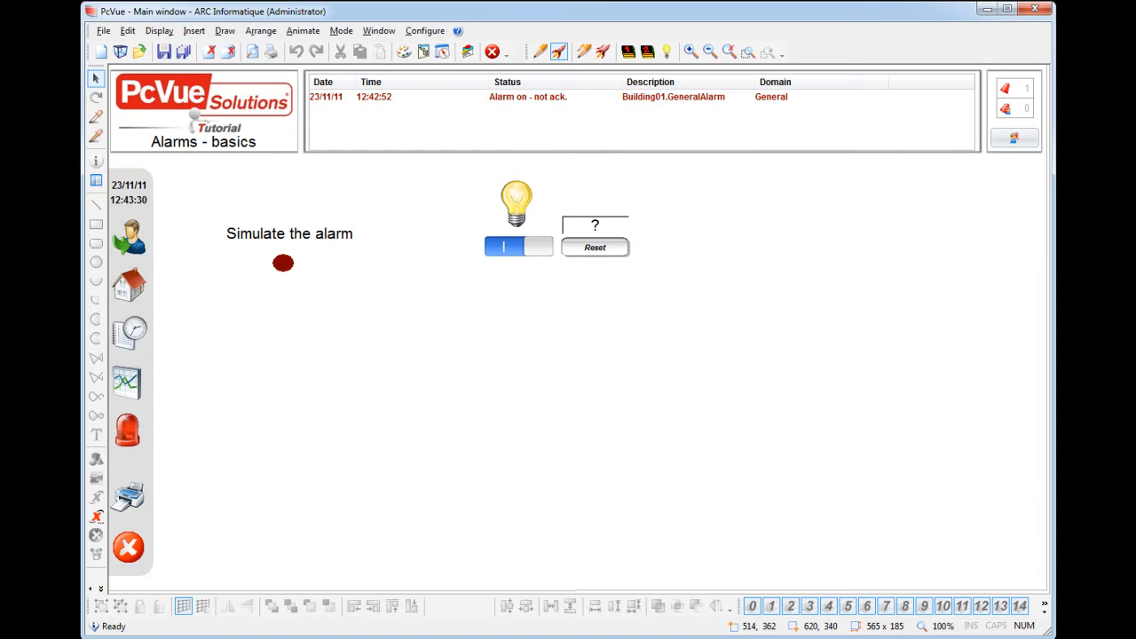
# Step: Switch the mimic to edit mode and insert an alarm viewer with its default settings
pyautogui.rightClick(264, 297)
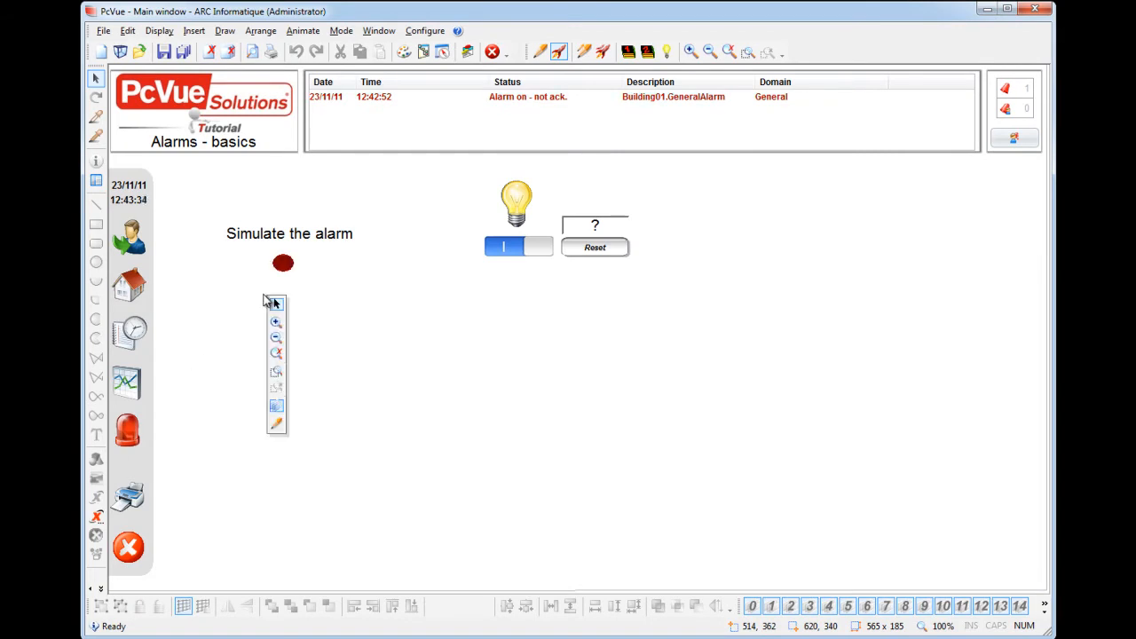
pyautogui.click(277, 424)
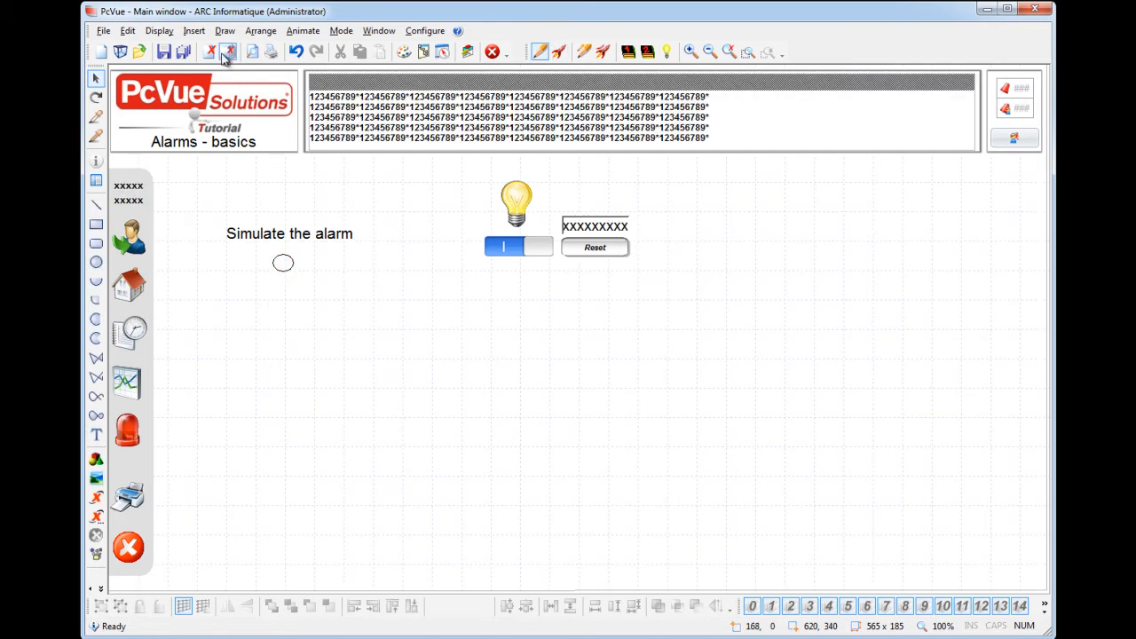
pyautogui.click(206, 33)
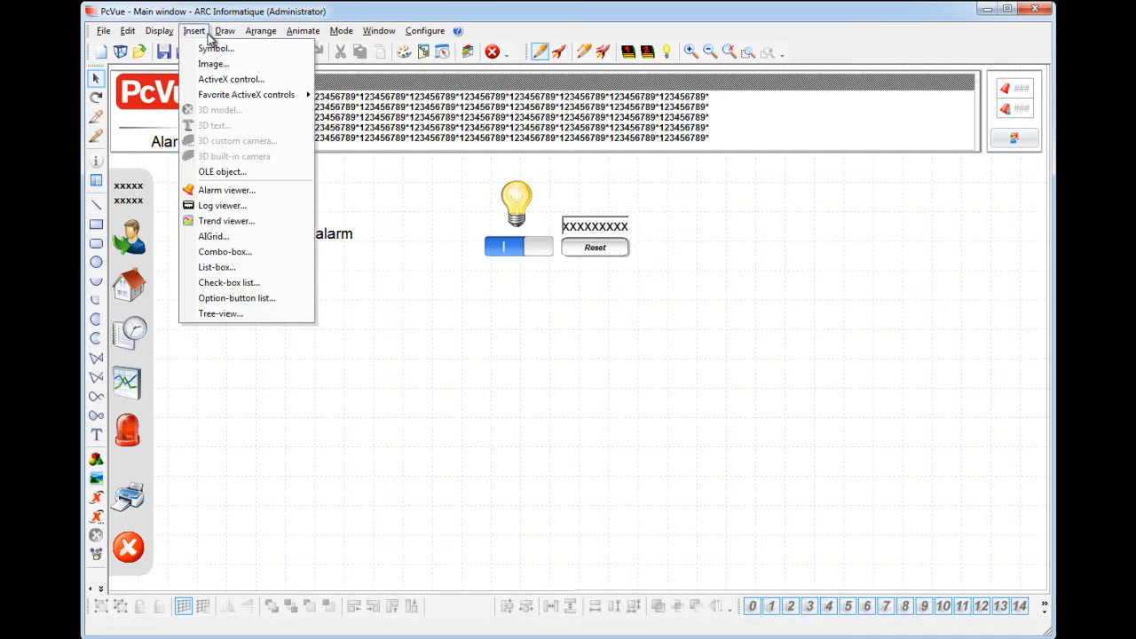
pyautogui.click(226, 190)
pyautogui.click(280, 196)
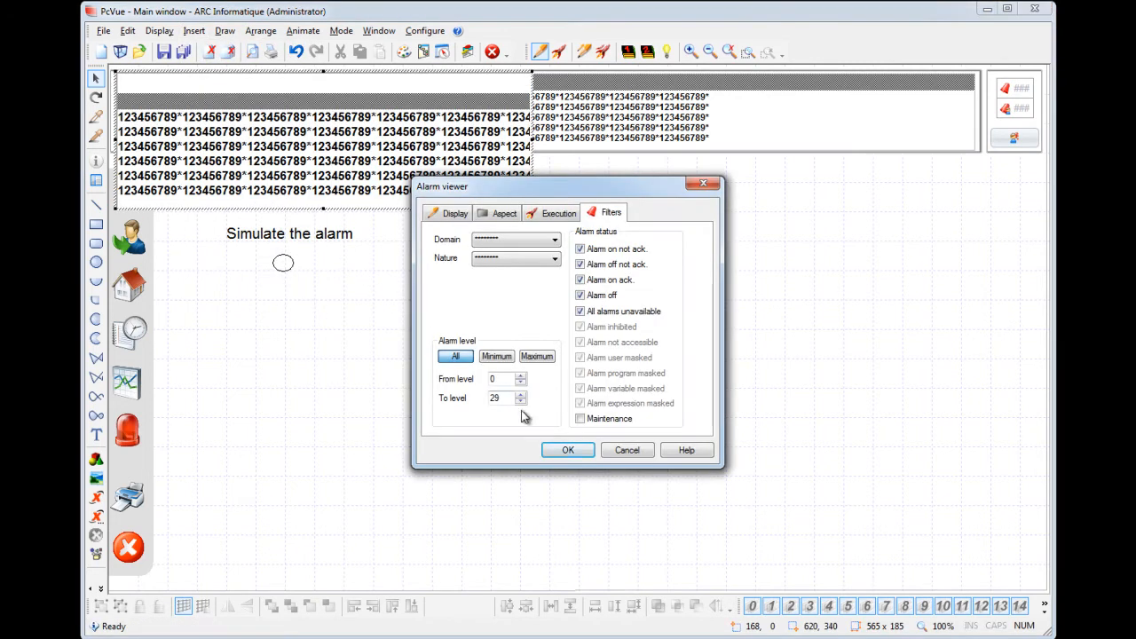
pyautogui.click(569, 450)
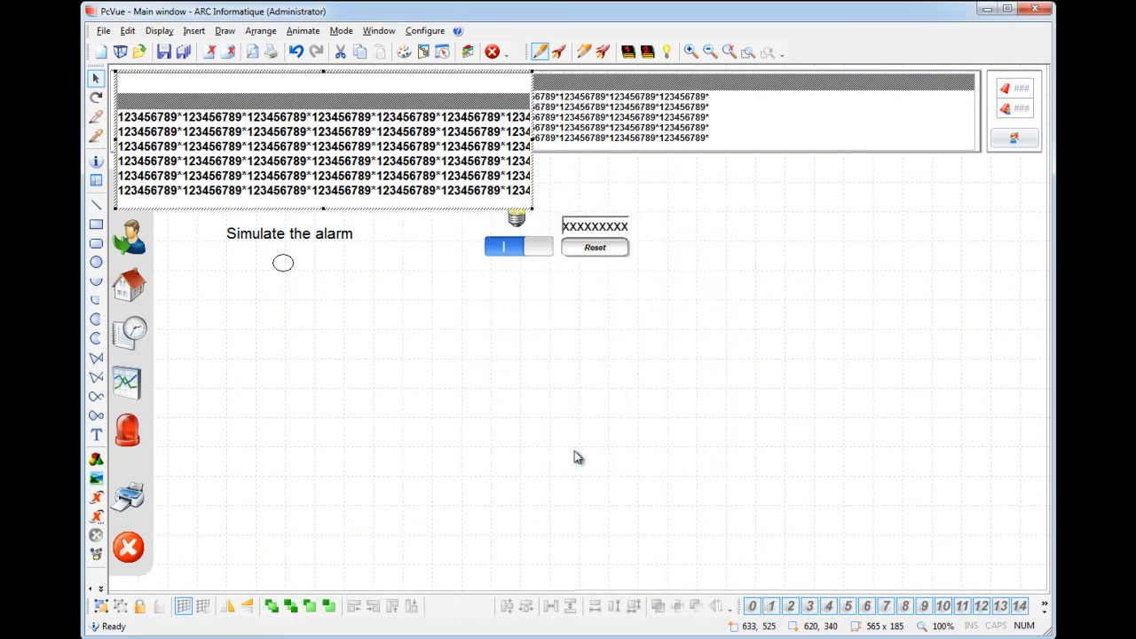
# Step: Place the alarm viewer below the light controls, enlarge it to about 1196 x 413, and run the mimic
pyautogui.moveTo(336, 151); pyautogui.dragTo(382, 360)
pyautogui.moveTo(579, 418); pyautogui.dragTo(1042, 586)
pyautogui.rightClick(405, 180)
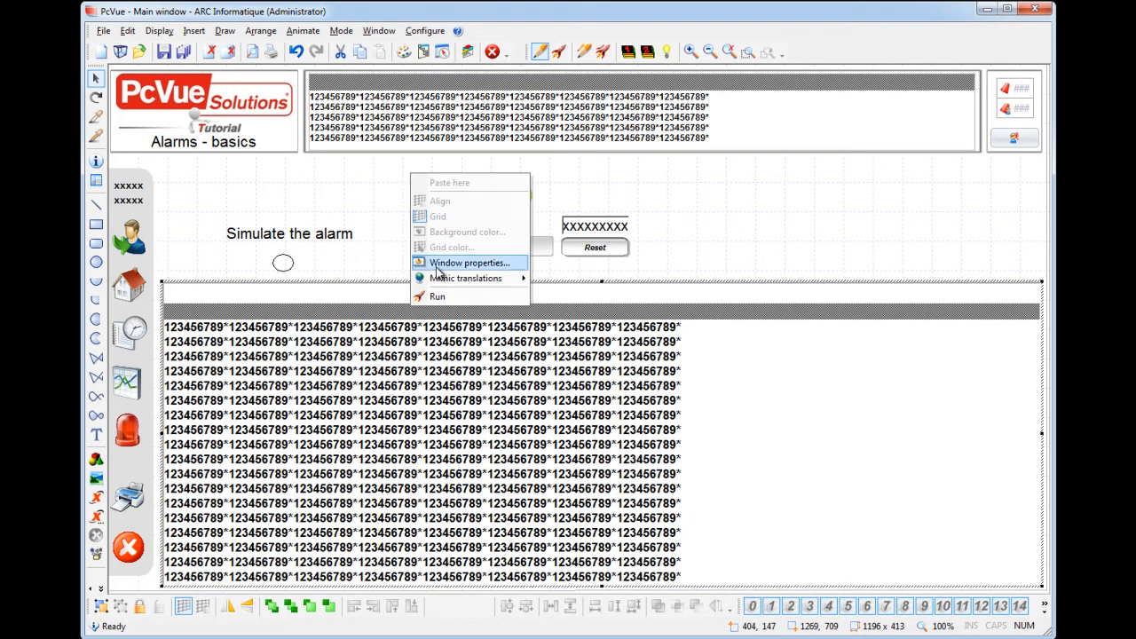
pyautogui.click(435, 296)
# Step: Widen the viewer's Title column, and turn the simulated general alarm off and on again
pyautogui.moveTo(576, 315); pyautogui.dragTo(756, 315)
pyautogui.click(333, 234)
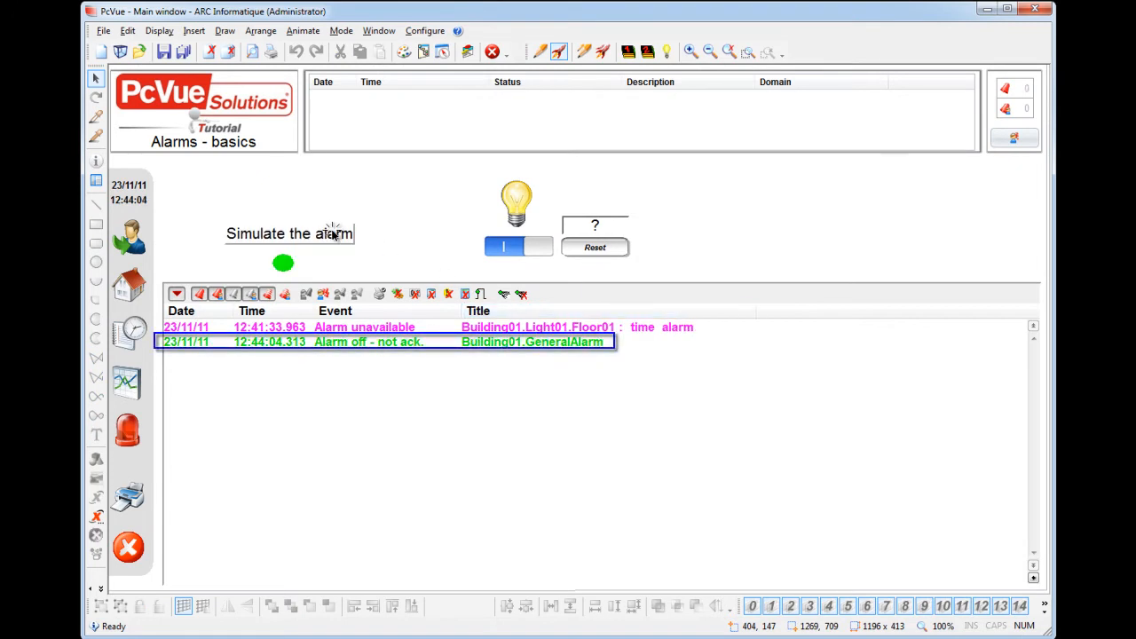
pyautogui.click(334, 234)
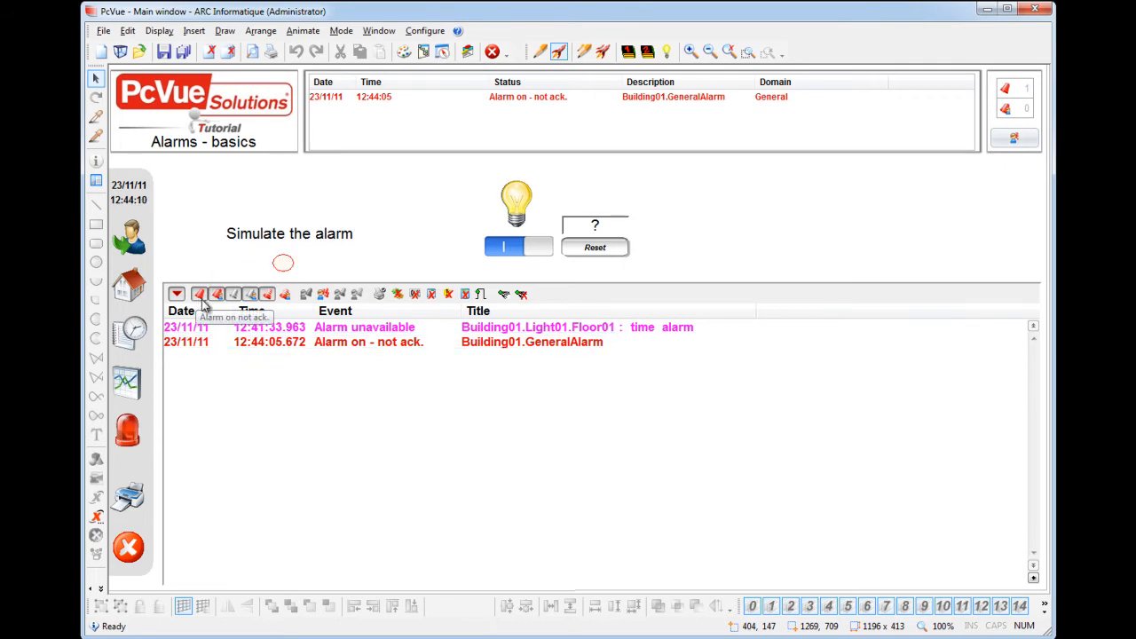
# Step: Toggle the viewer's filter for unavailable alarms off and back on
pyautogui.click(267, 294)
pyautogui.click(268, 294)
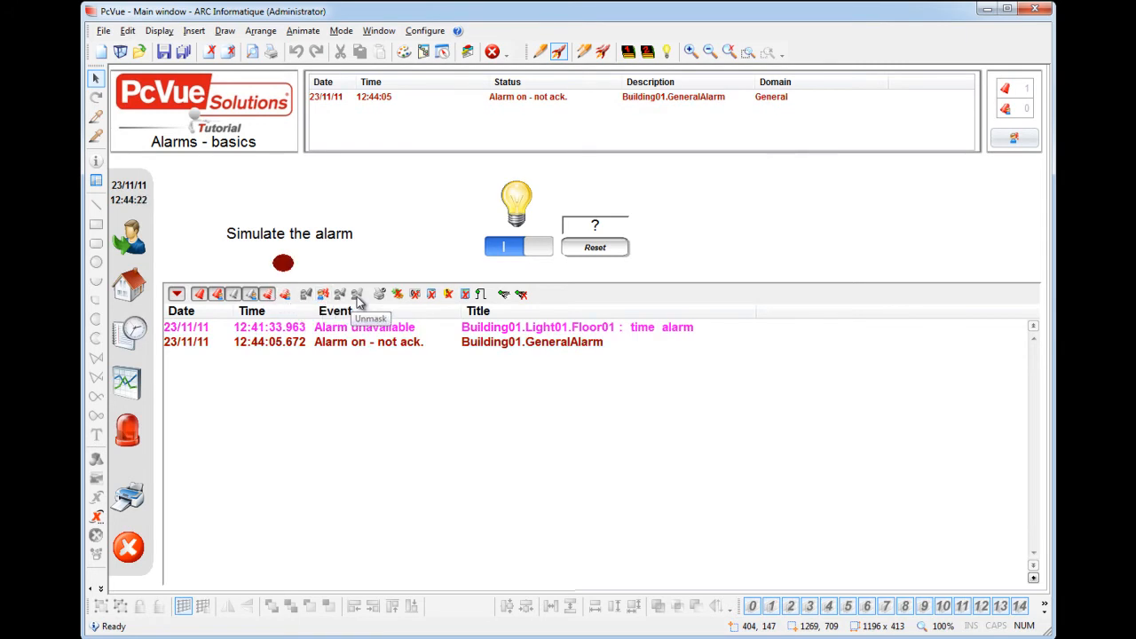
# Step: Acknowledge the active Building01.GeneralAlarm entry in the alarm viewer
pyautogui.click(344, 346)
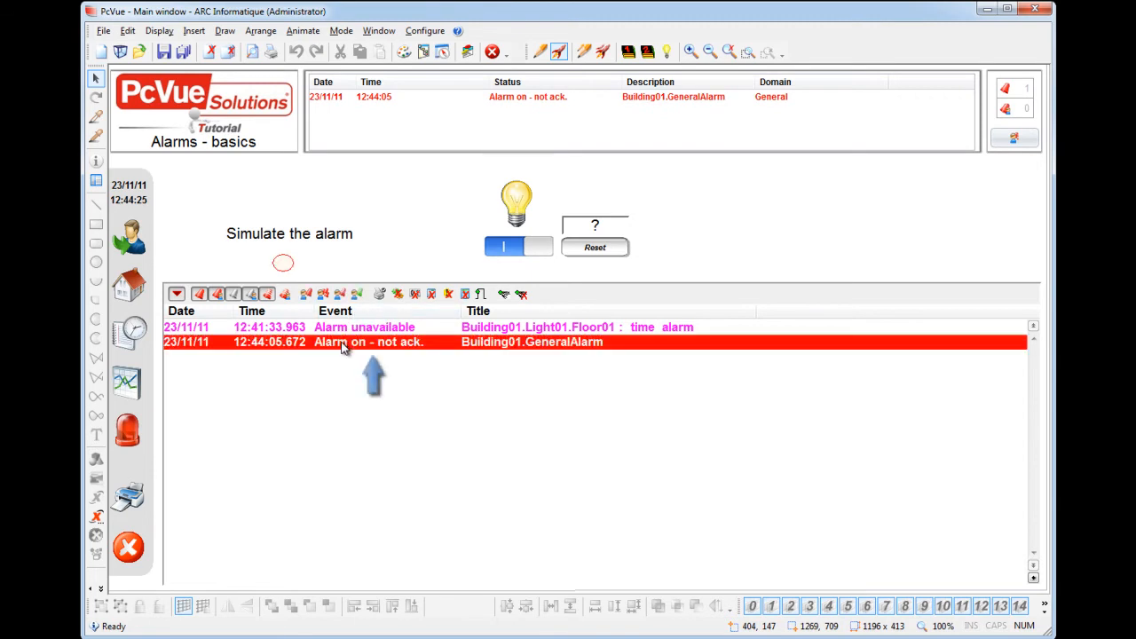
pyautogui.click(308, 300)
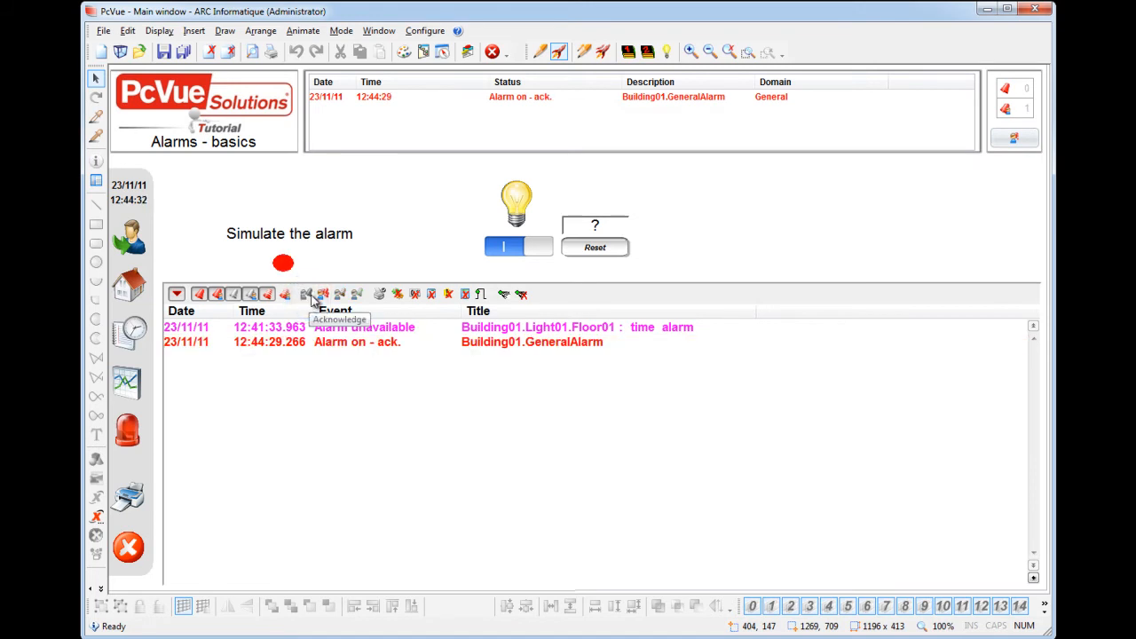
# Step: Dock the alarm viewer's toolbar on the left side of the viewer and return it to the top
pyautogui.rightClick(311, 296)
pyautogui.click(309, 304)
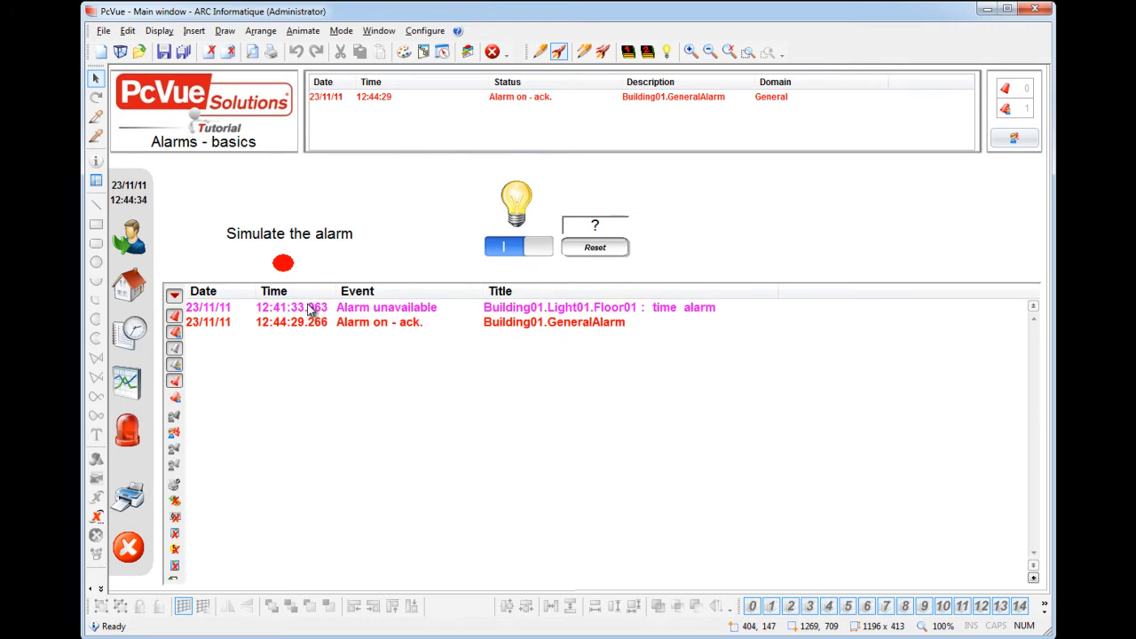
pyautogui.rightClick(179, 378)
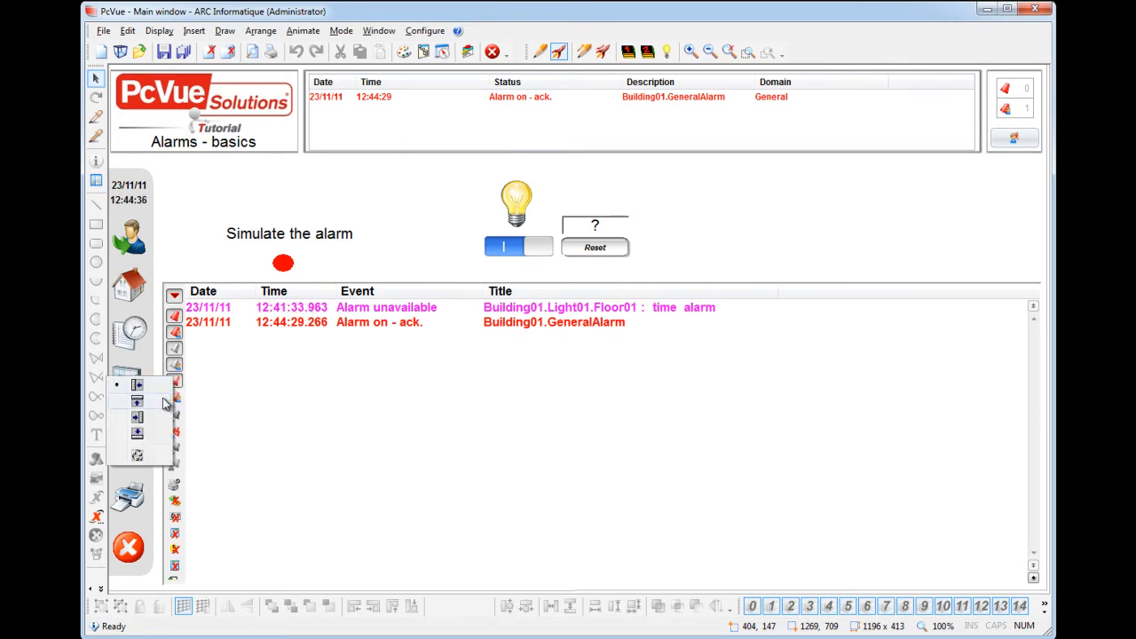
pyautogui.click(179, 397)
# Step: Review the current toolbar buttons in the viewer's toolbar customization, leaving them as they are
pyautogui.rightClick(296, 297)
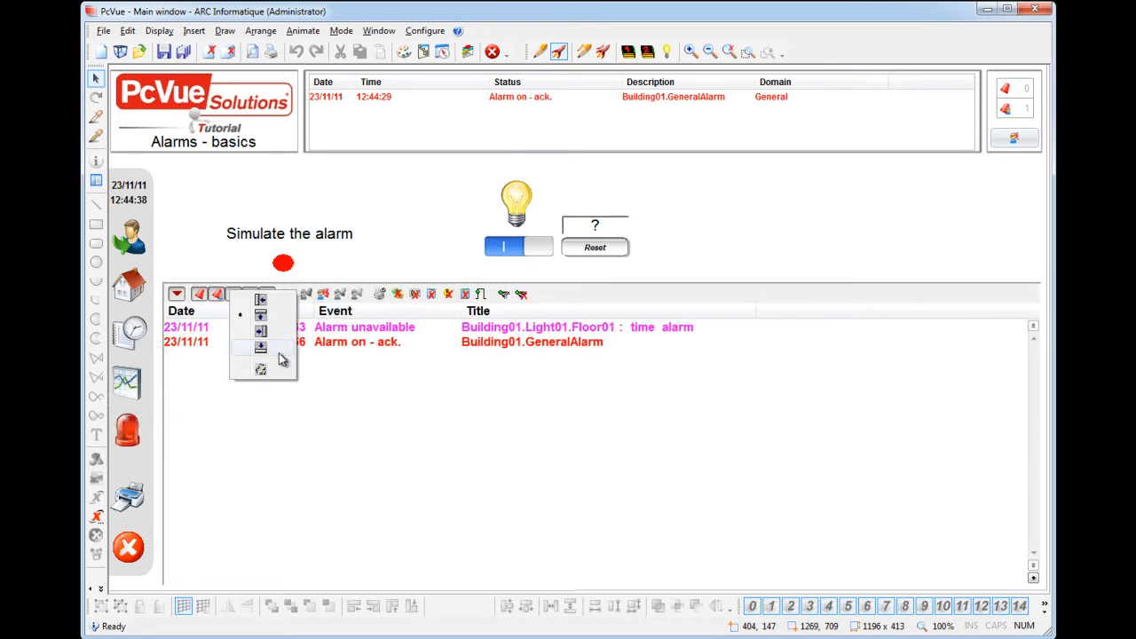
pyautogui.click(278, 375)
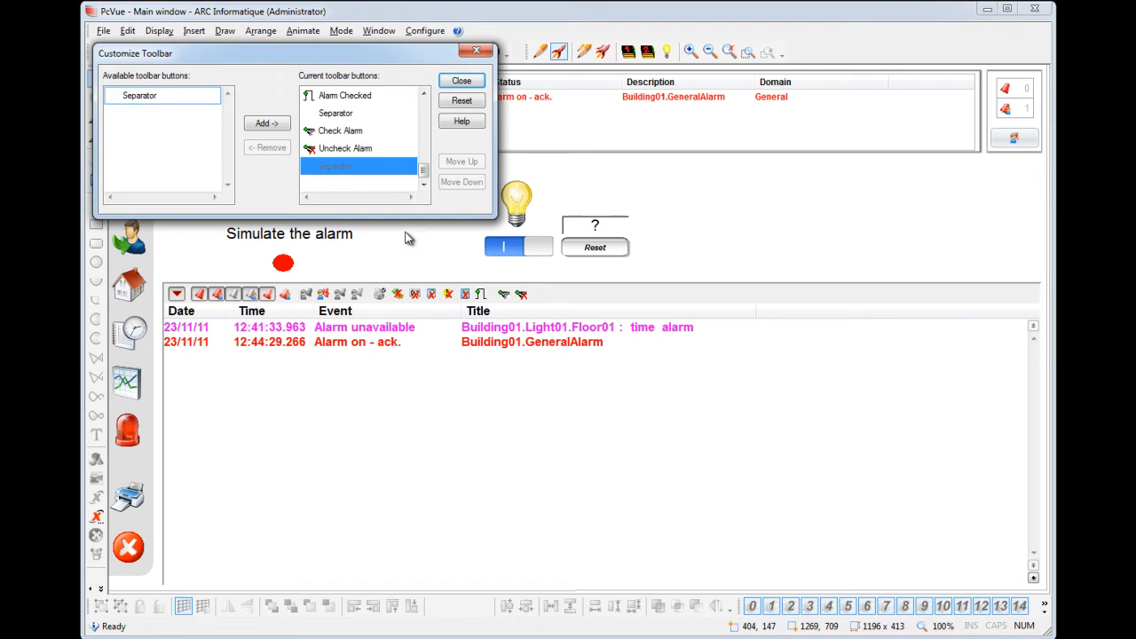
pyautogui.moveTo(424, 170); pyautogui.dragTo(424, 102)
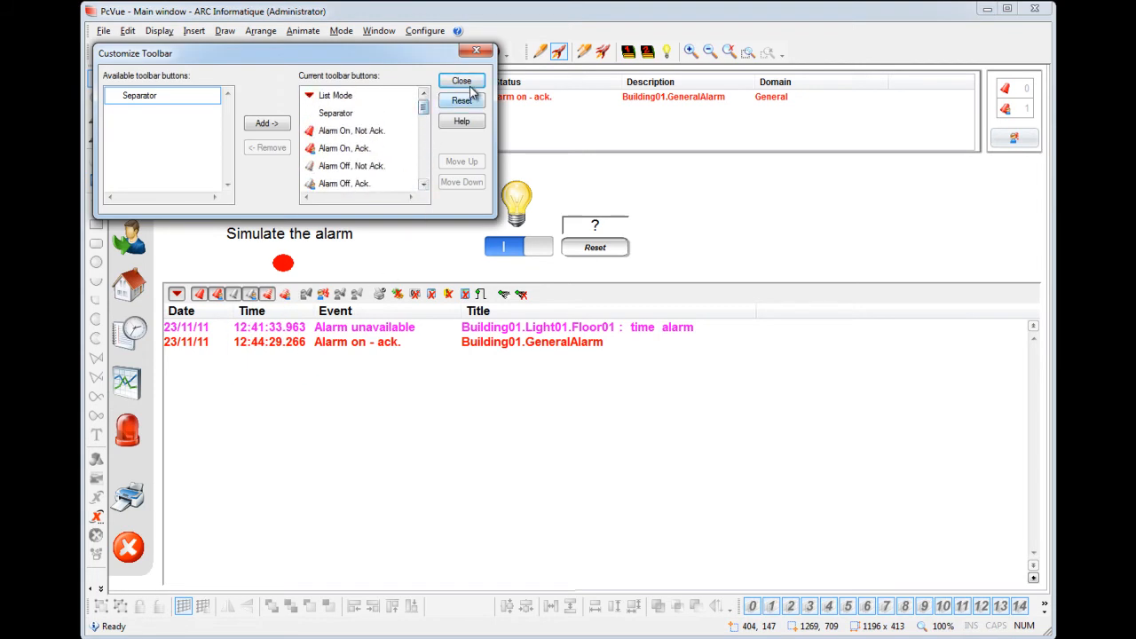
pyautogui.click(462, 81)
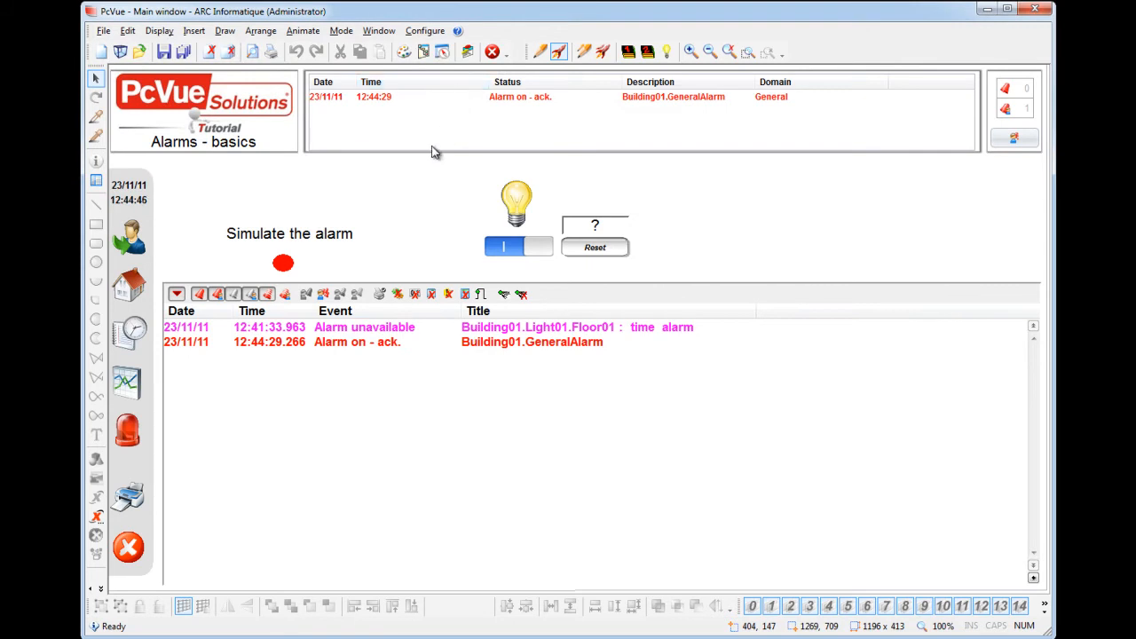
# Step: Switch the light on to trigger its time alarm, switch it off again and reset the timer
pyautogui.click(505, 247)
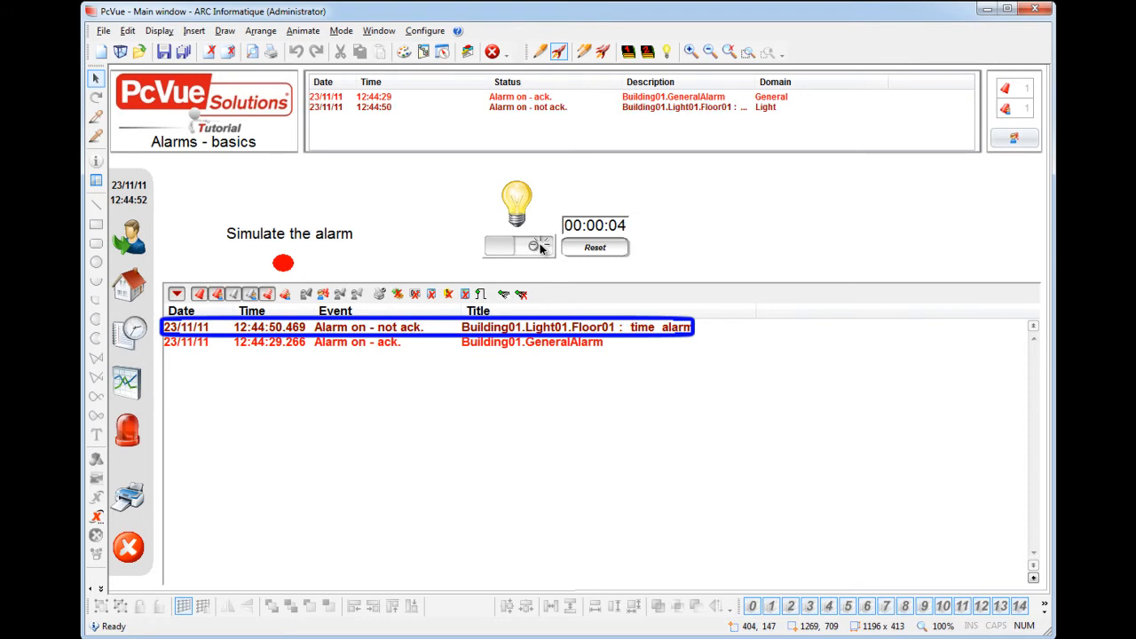
pyautogui.click(540, 249)
pyautogui.click(601, 252)
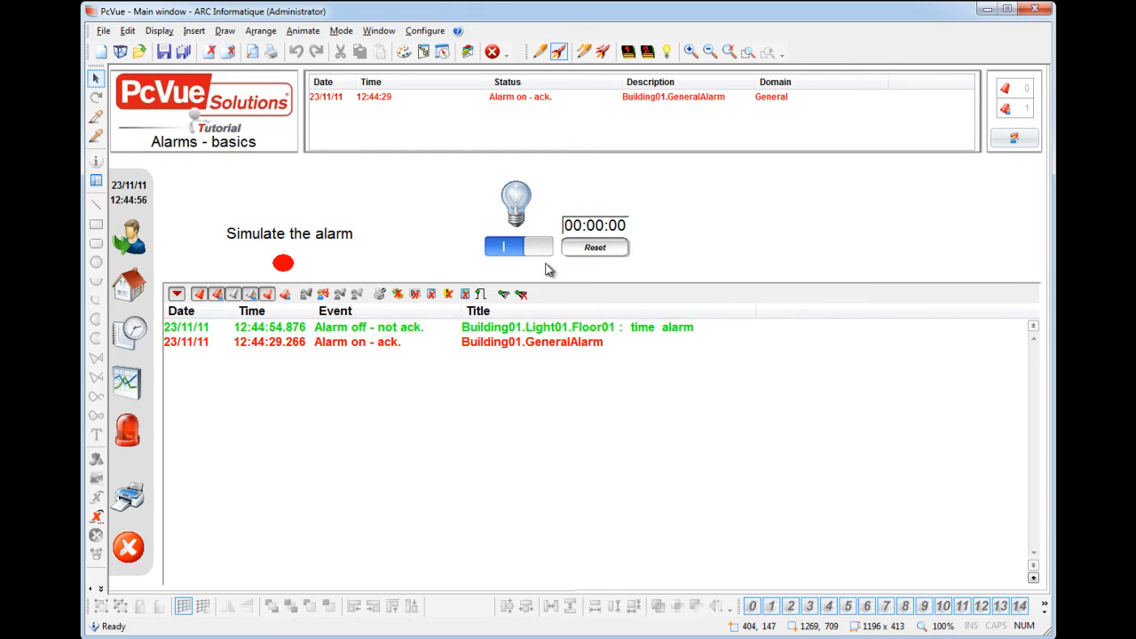
# Step: Change the viewer from list mode to on-line mode and repeat the light's on, off and timer reset cycle
pyautogui.click(177, 293)
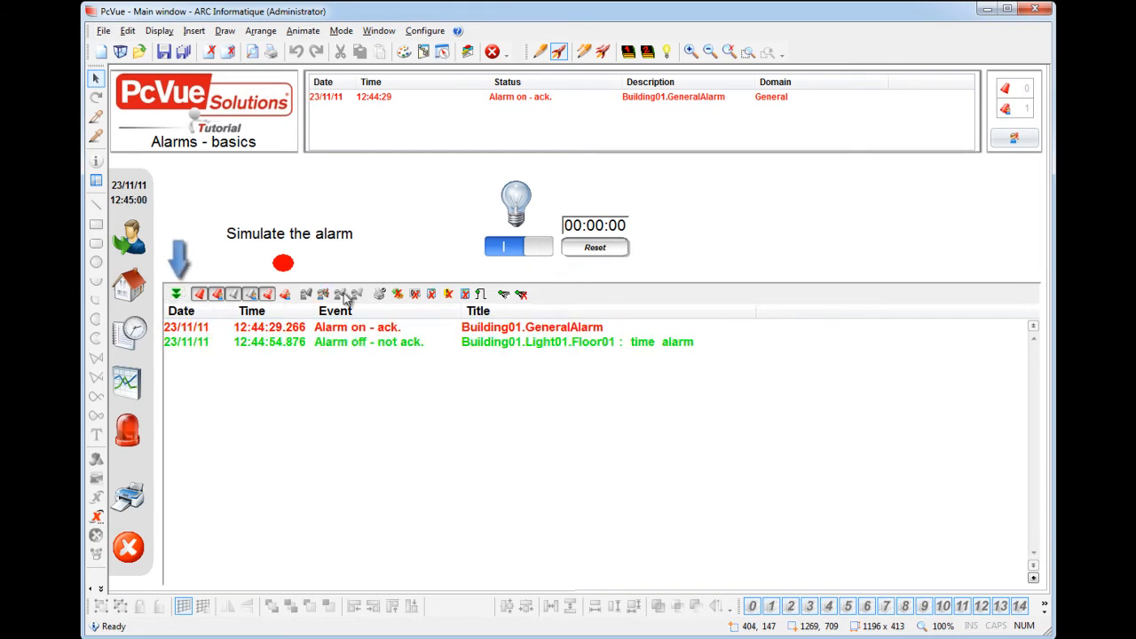
pyautogui.click(528, 250)
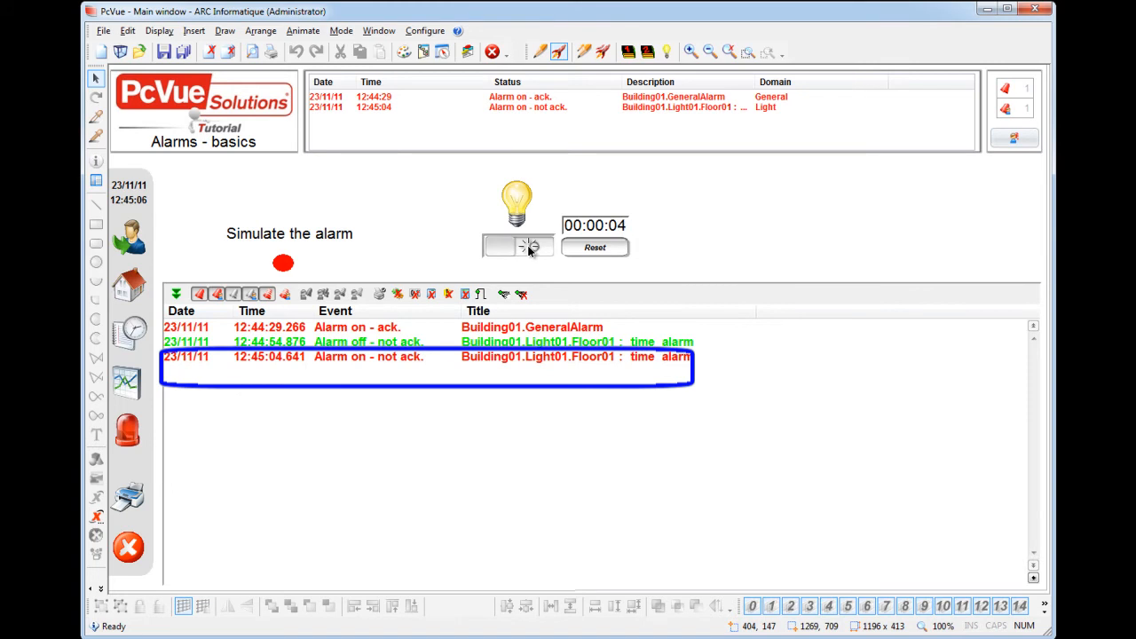
pyautogui.click(528, 250)
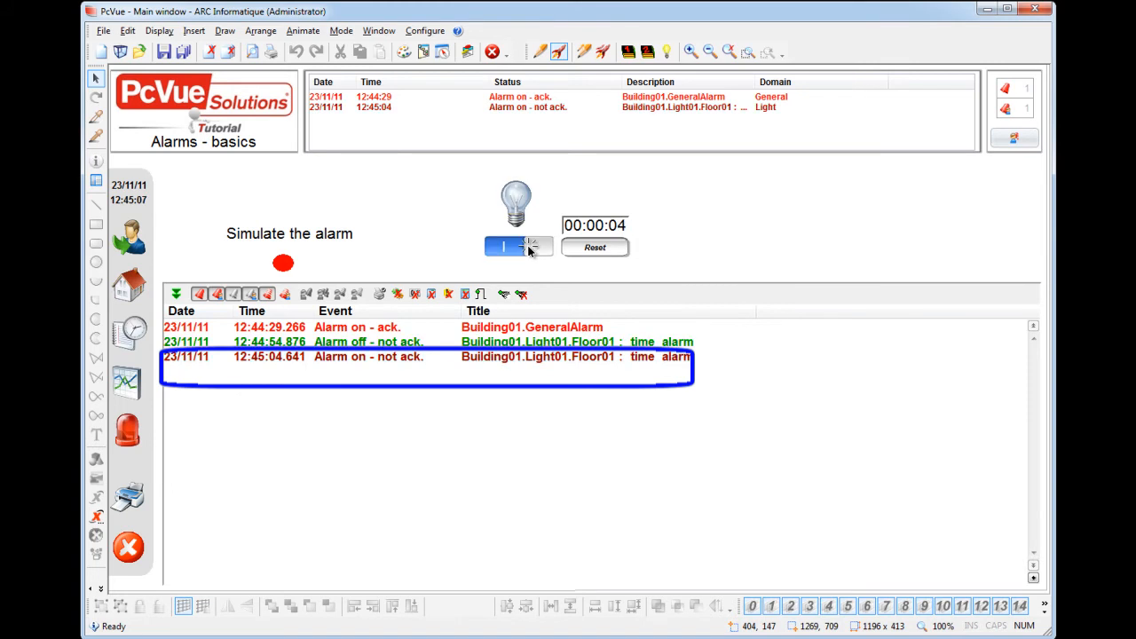
pyautogui.click(586, 250)
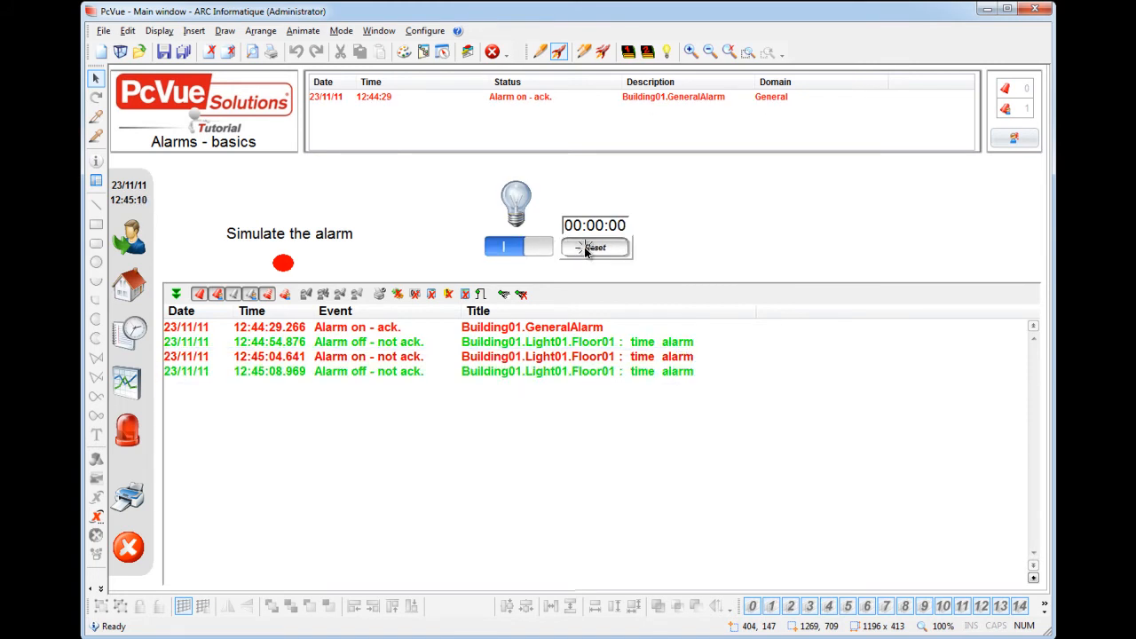
# Step: Return to edit mode, open the alarm viewer's properties and look up the domain's format character in Help
pyautogui.rightClick(665, 258)
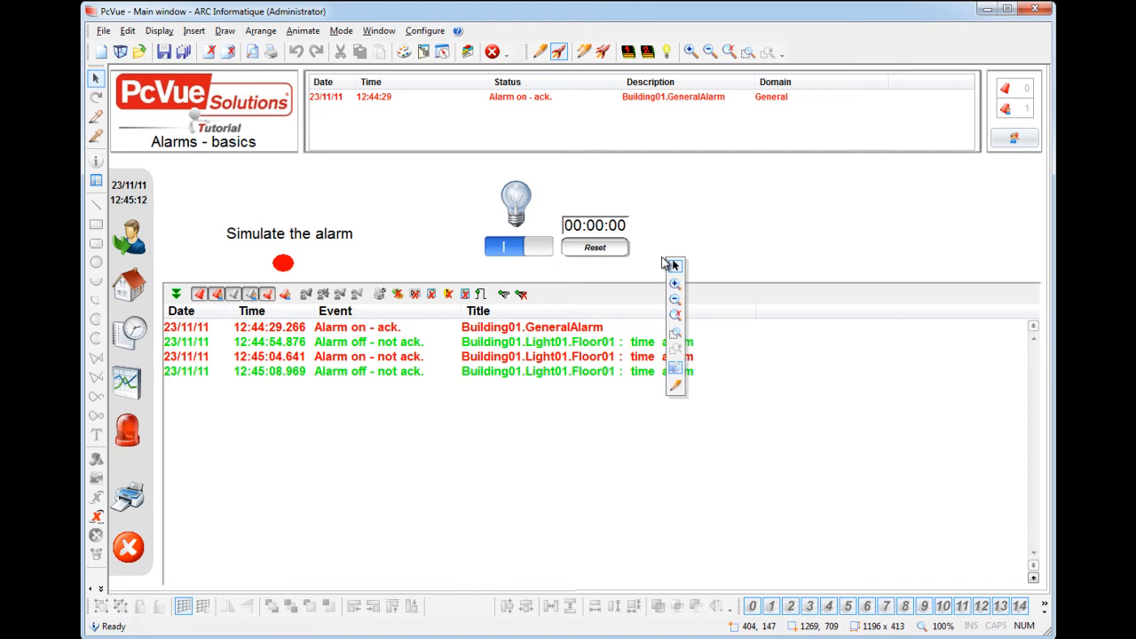
pyautogui.click(672, 384)
pyautogui.doubleClick(559, 379)
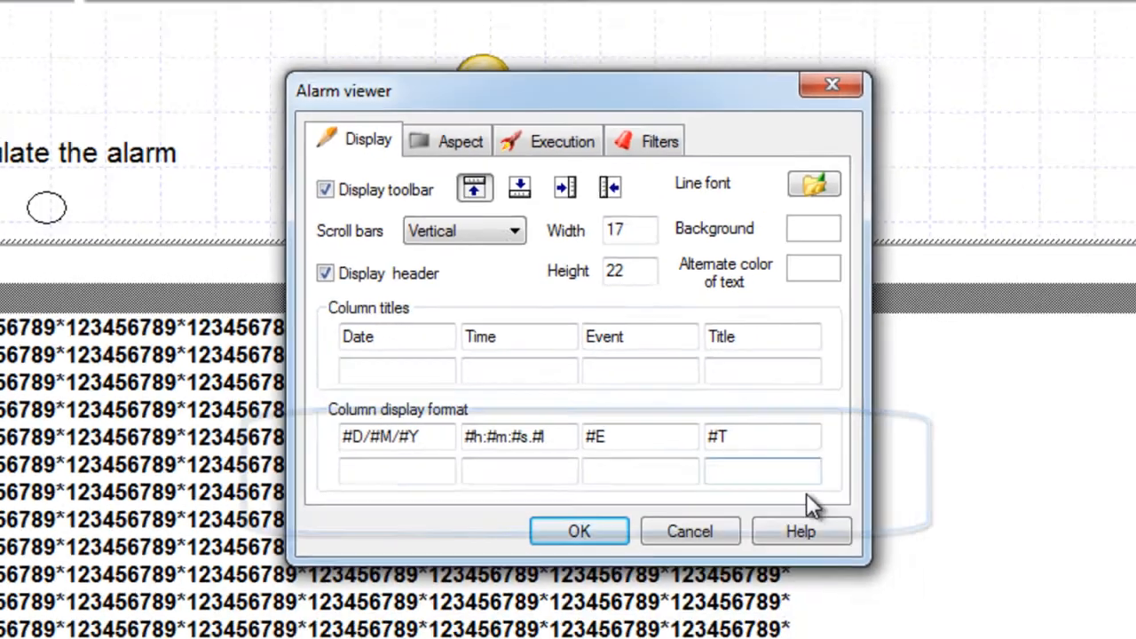
pyautogui.click(866, 590)
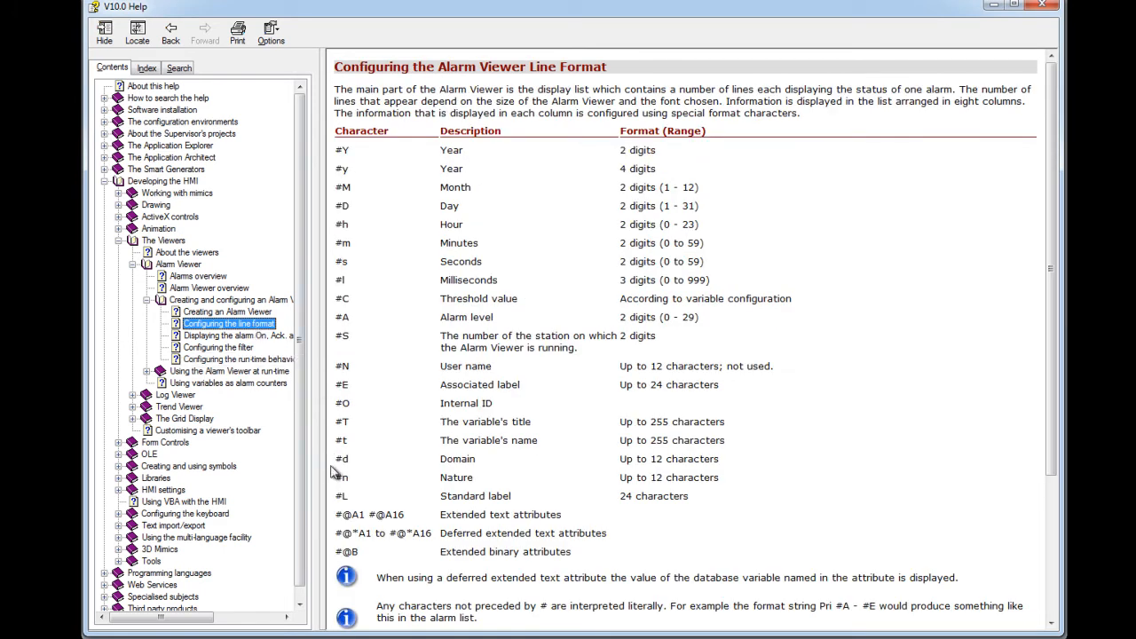
pyautogui.moveTo(338, 459); pyautogui.dragTo(701, 452)
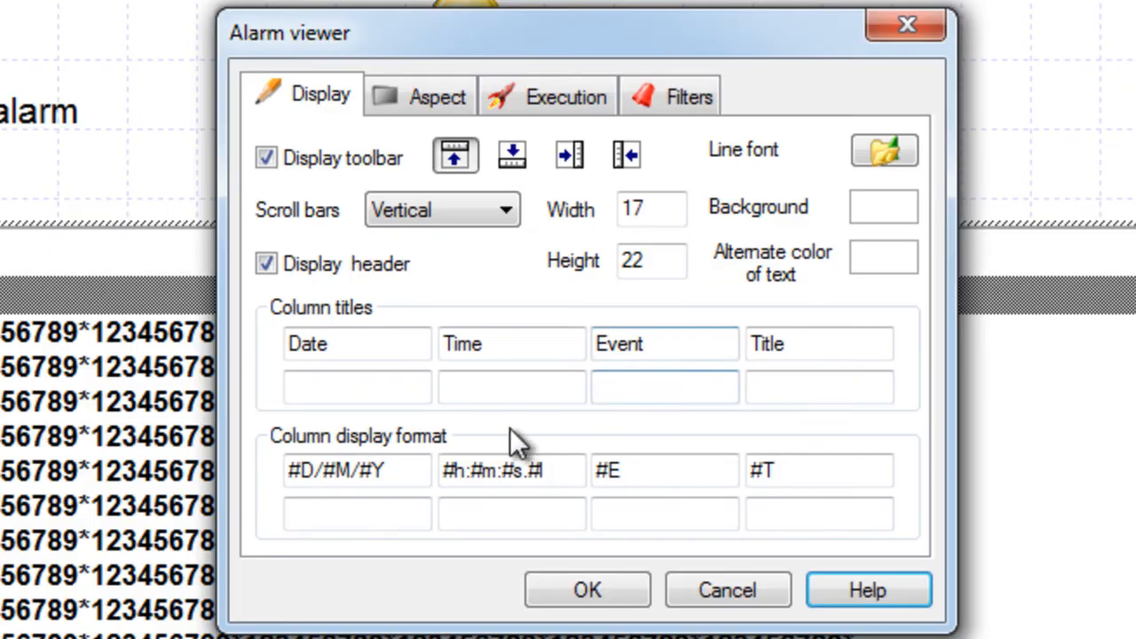
# Step: Add a fifth column titled Domain with the display format #d to the alarm viewer
pyautogui.click(289, 386)
pyautogui.write('Domain')
pyautogui.click(354, 504)
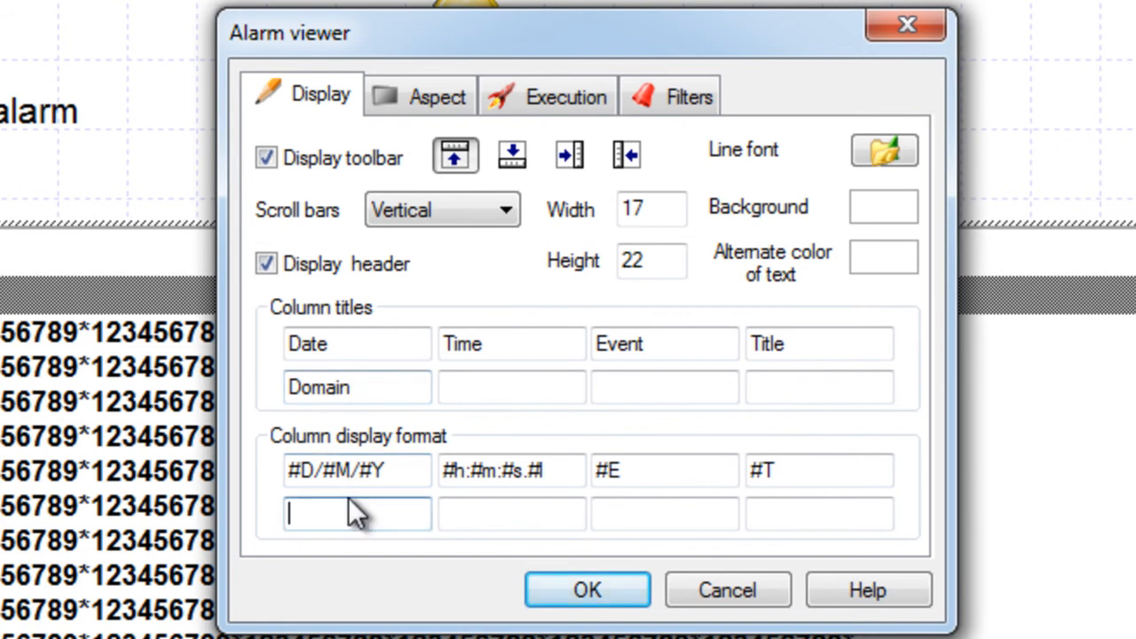
pyautogui.write('#d')
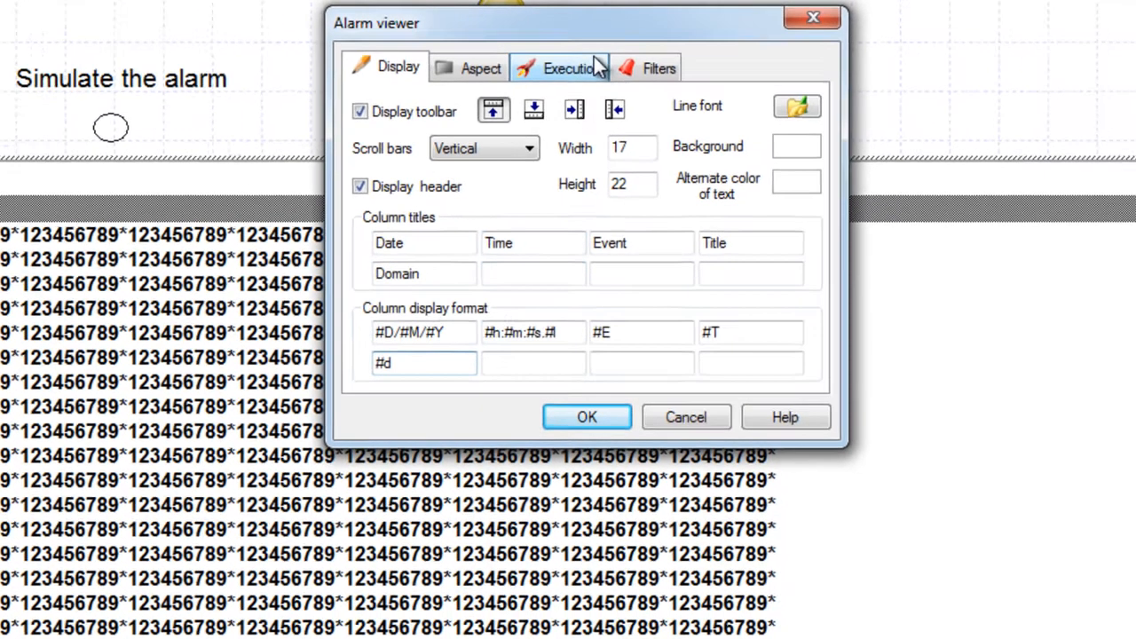
# Step: Set the alarm viewer's domain filter to General and run the mimic
pyautogui.click(593, 93)
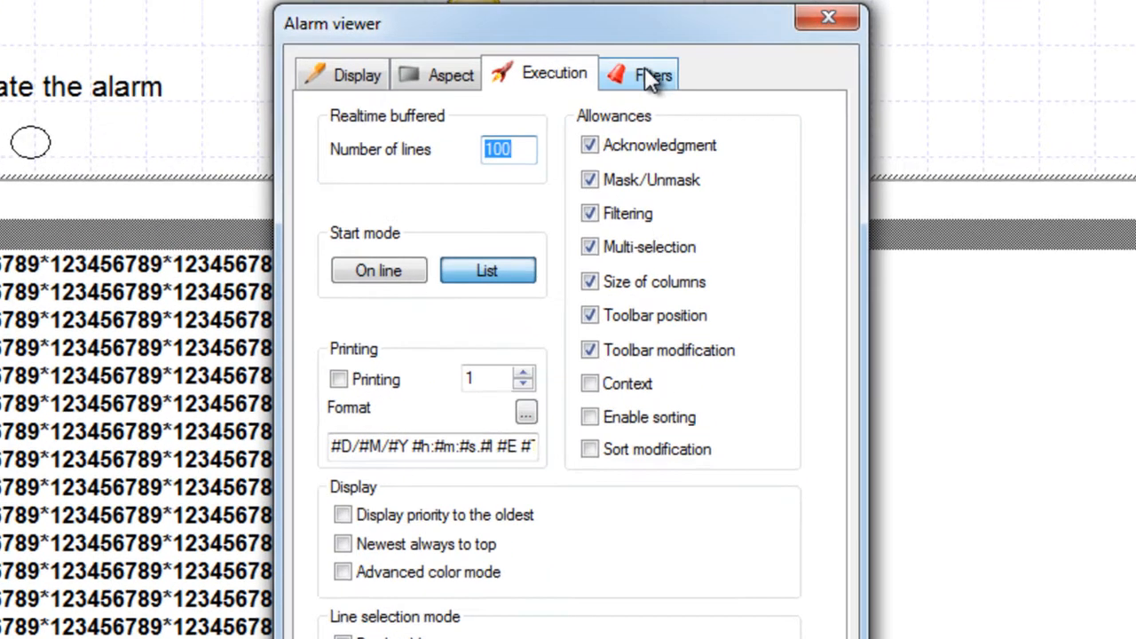
pyautogui.click(652, 62)
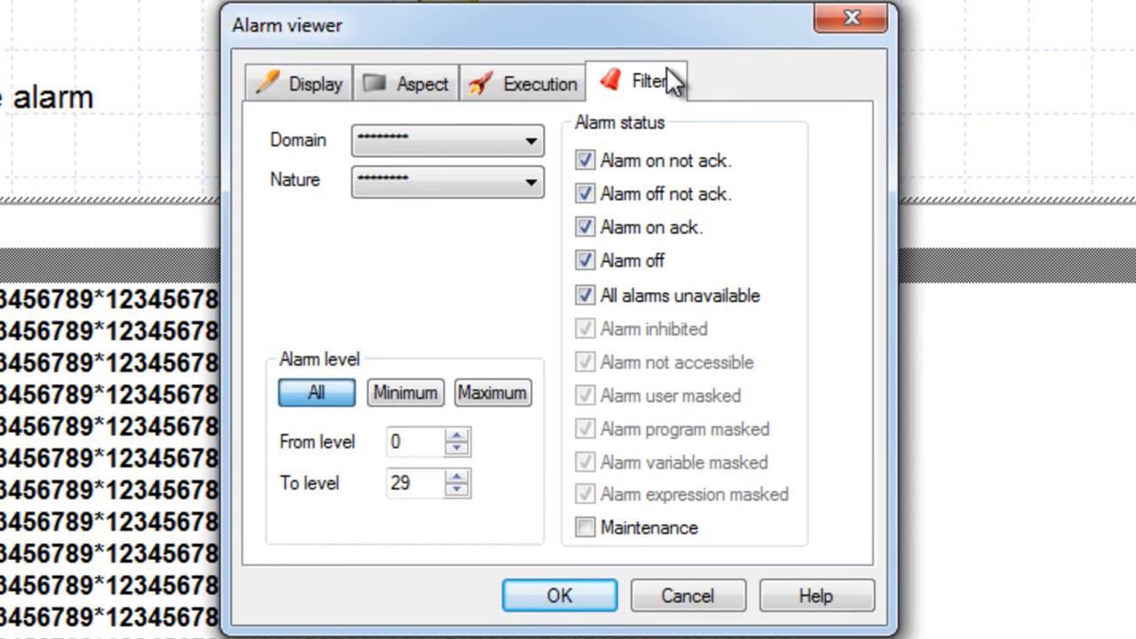
pyautogui.click(530, 141)
pyautogui.click(514, 189)
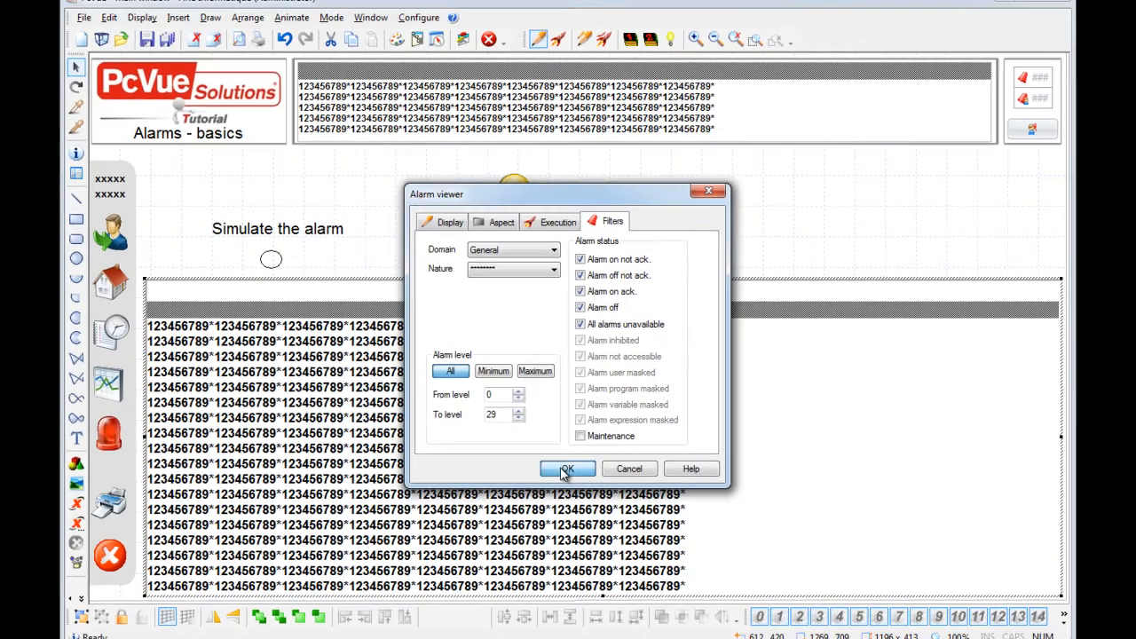
pyautogui.click(564, 470)
pyautogui.rightClick(675, 184)
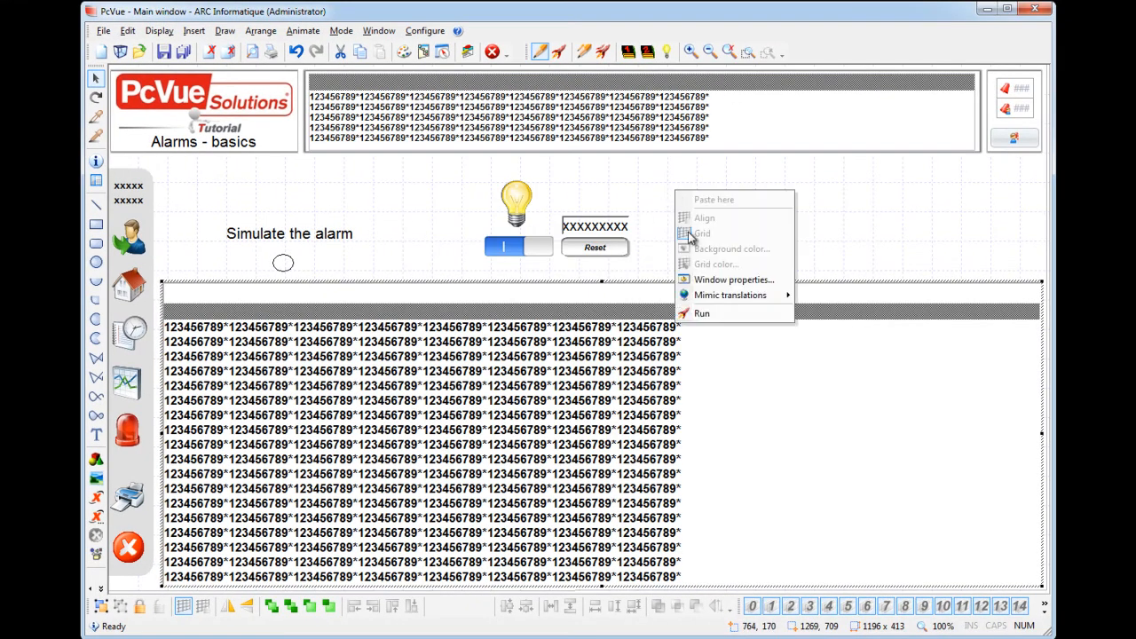
pyautogui.click(713, 314)
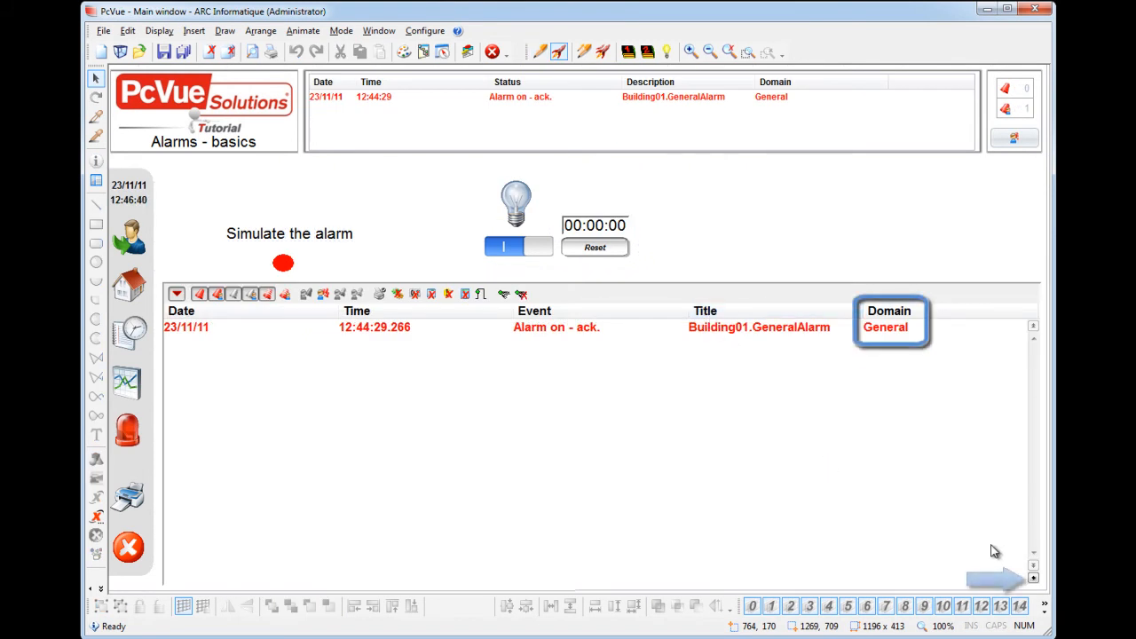
# Step: Change the viewer's run-time display filter to the Light domain
pyautogui.click(1034, 578)
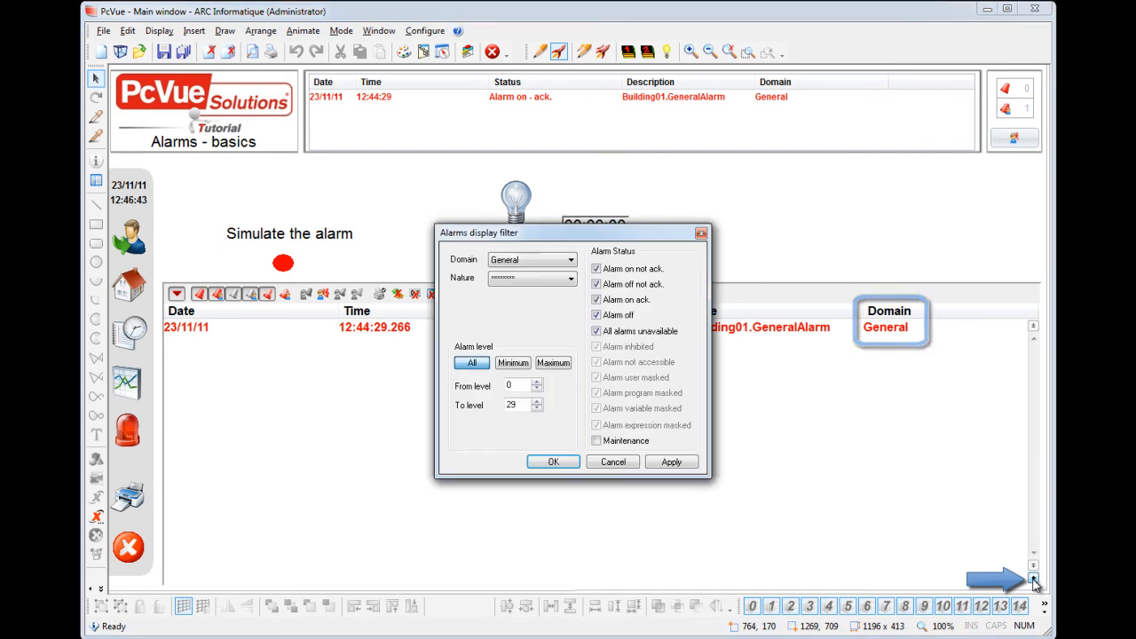
pyautogui.click(571, 260)
pyautogui.click(565, 294)
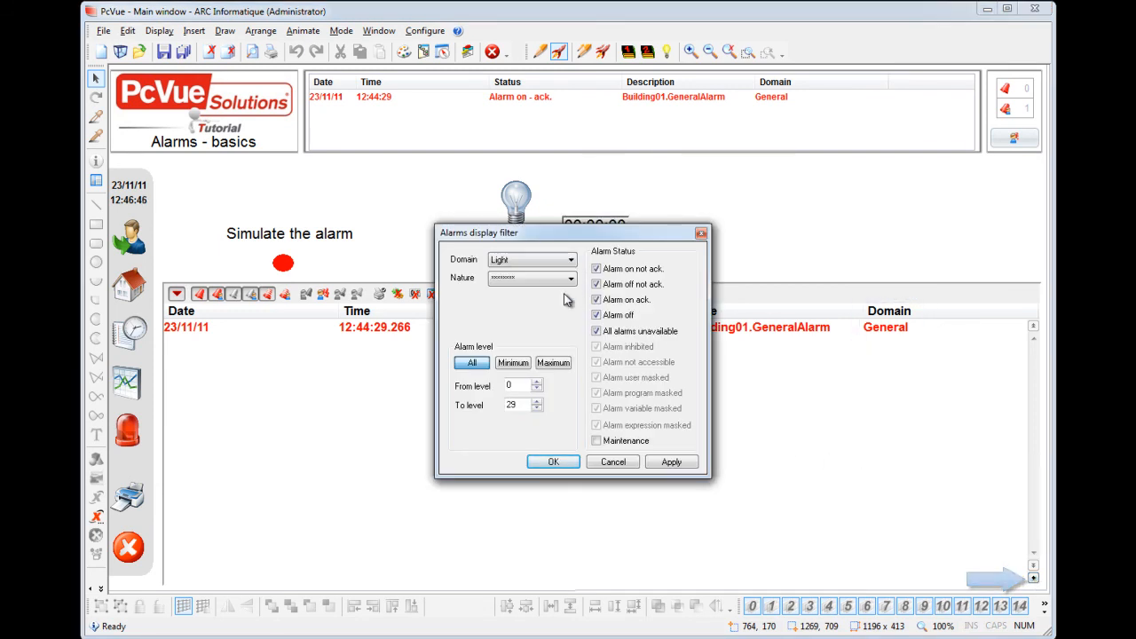
pyautogui.click(560, 467)
pyautogui.click(560, 467)
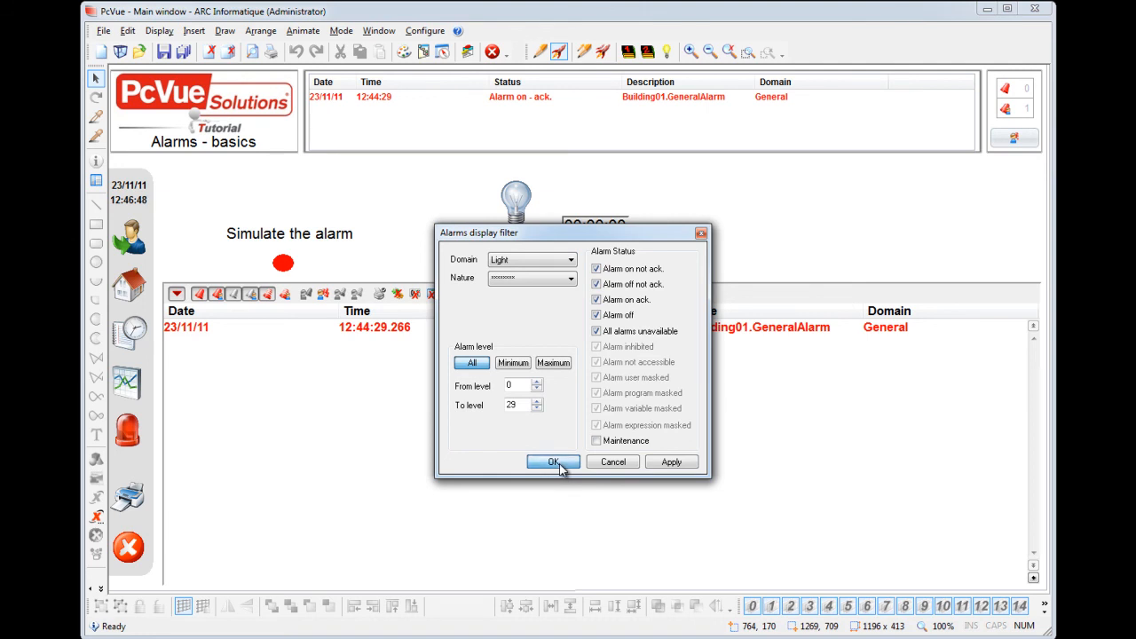